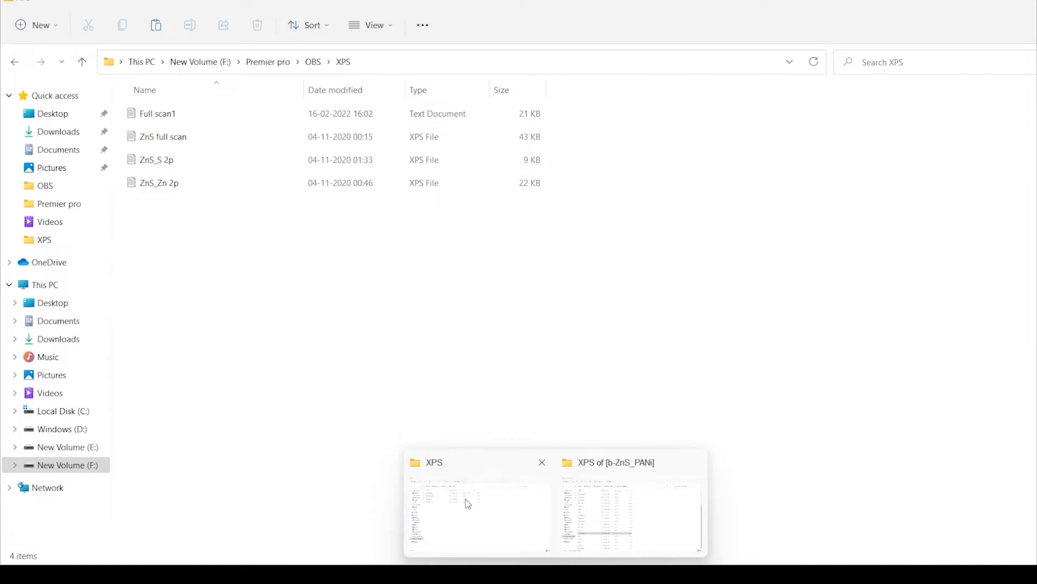
Step: Open the Full scan1 text file from the XPS folder and examine its two data columns
{"action": "left_click", "coordinate": [468, 503]}
{"action": "double_click", "coordinate": [183, 118]}
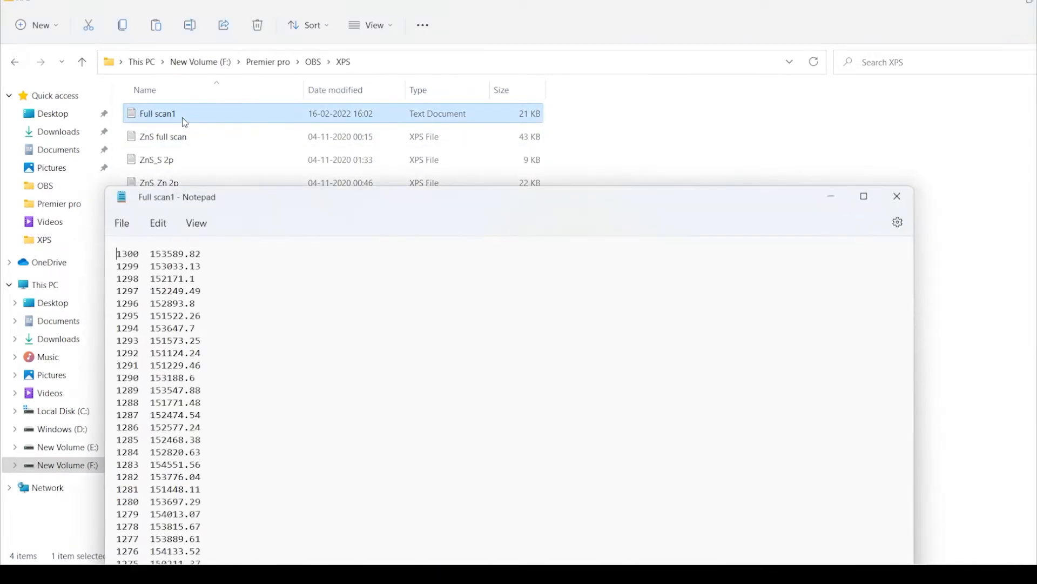
{"action": "left_click_drag", "start_coordinate": [364, 209], "coordinate": [360, 85]}
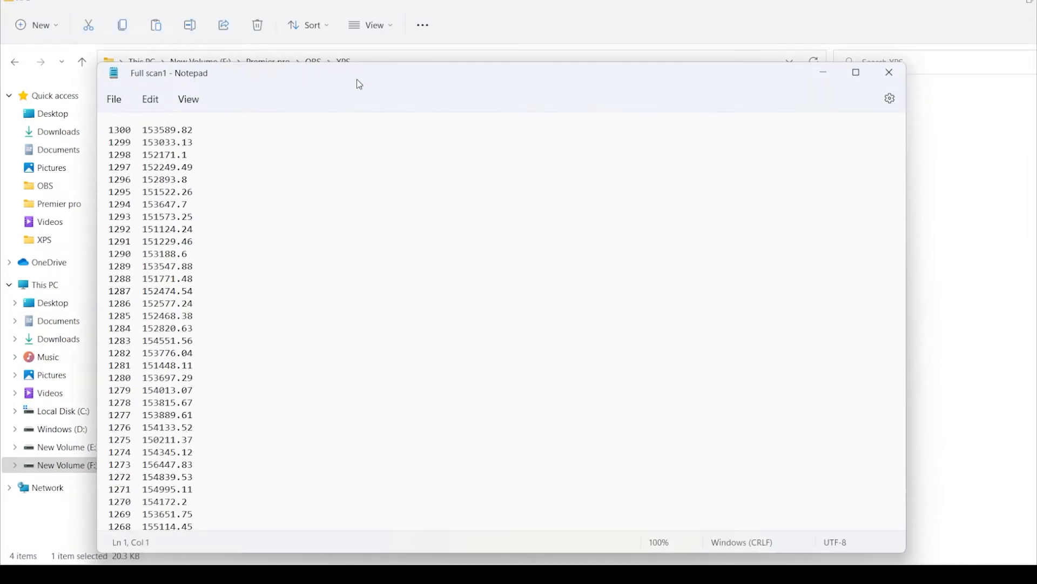
{"action": "triple_click", "coordinate": [111, 130]}
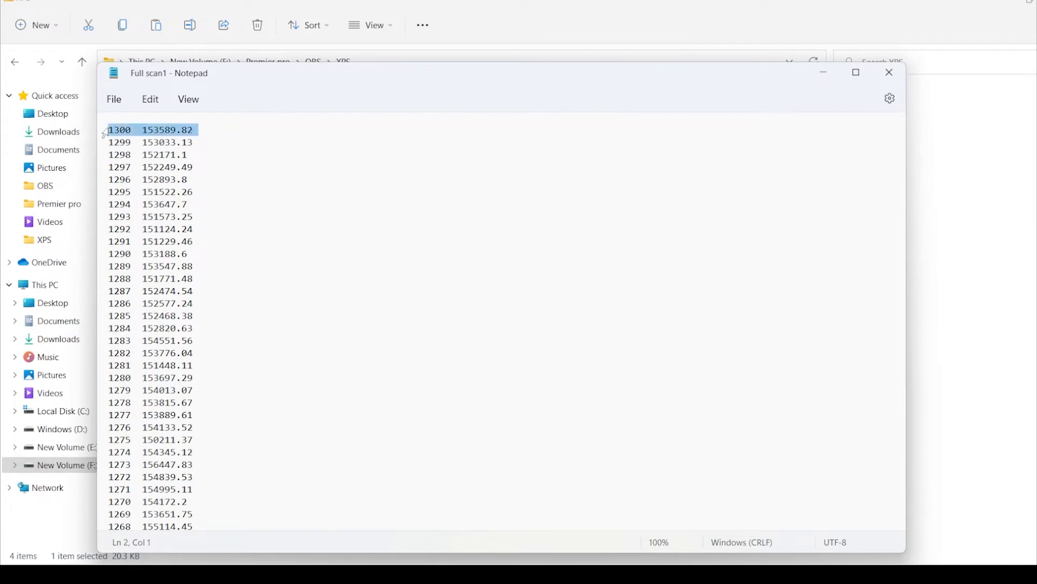
{"action": "left_click", "coordinate": [109, 132]}
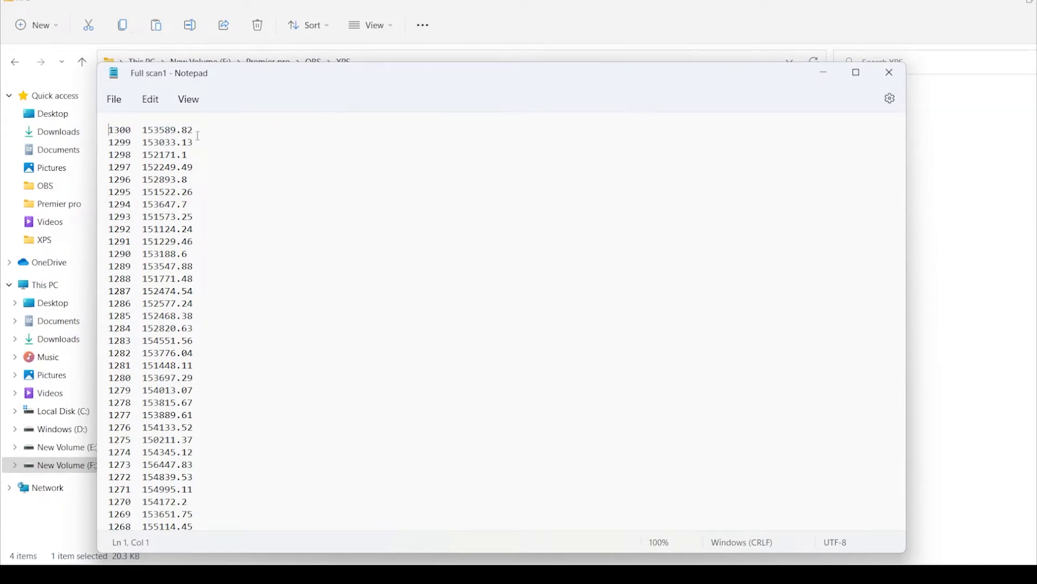
{"action": "scroll", "coordinate": [232, 313], "scroll_direction": "down", "scroll_amount": 20}
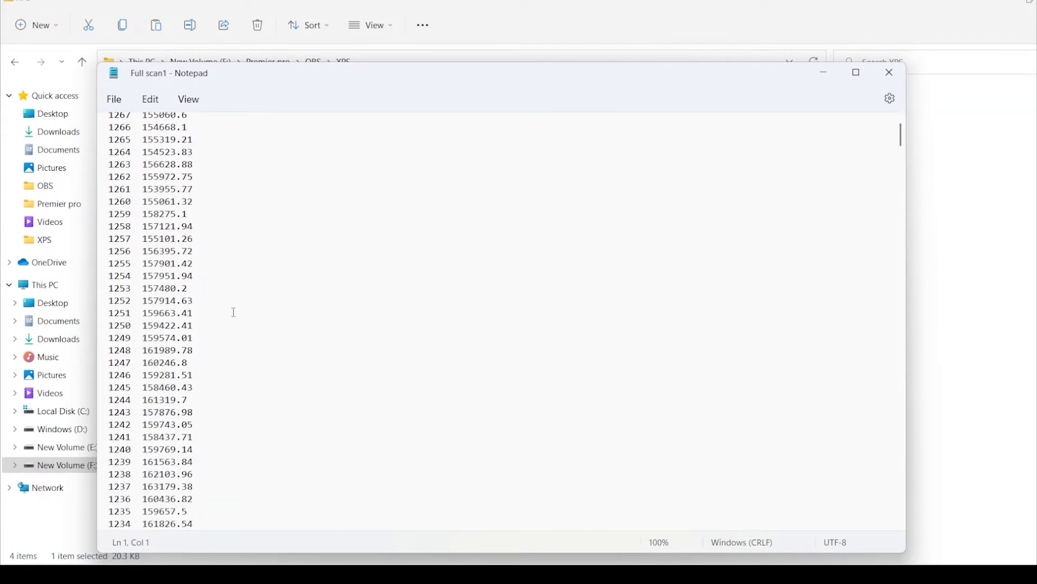
{"action": "scroll", "coordinate": [249, 319], "scroll_direction": "down", "scroll_amount": 15}
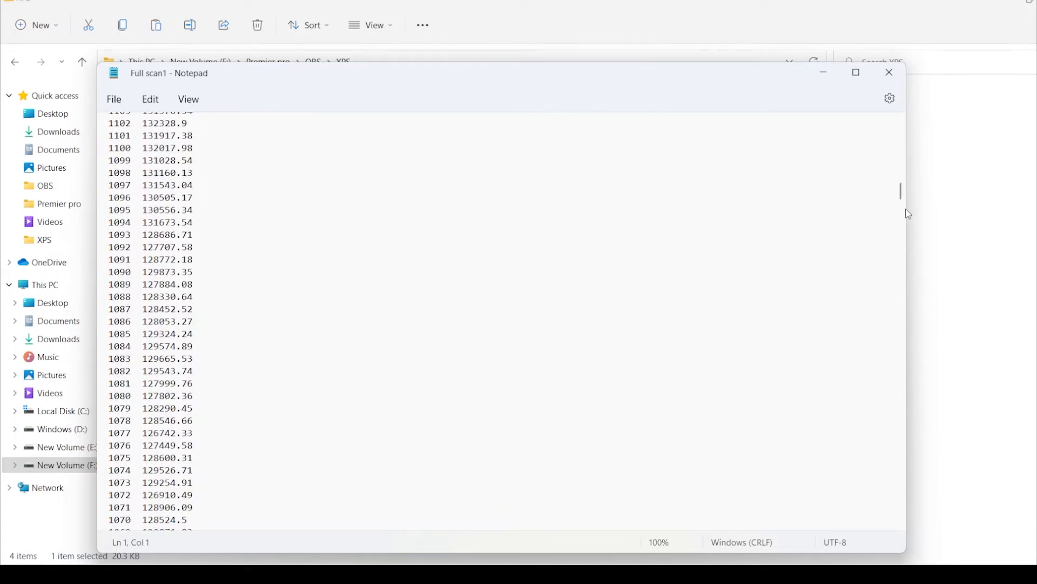
{"action": "left_click_drag", "start_coordinate": [901, 194], "coordinate": [852, 137]}
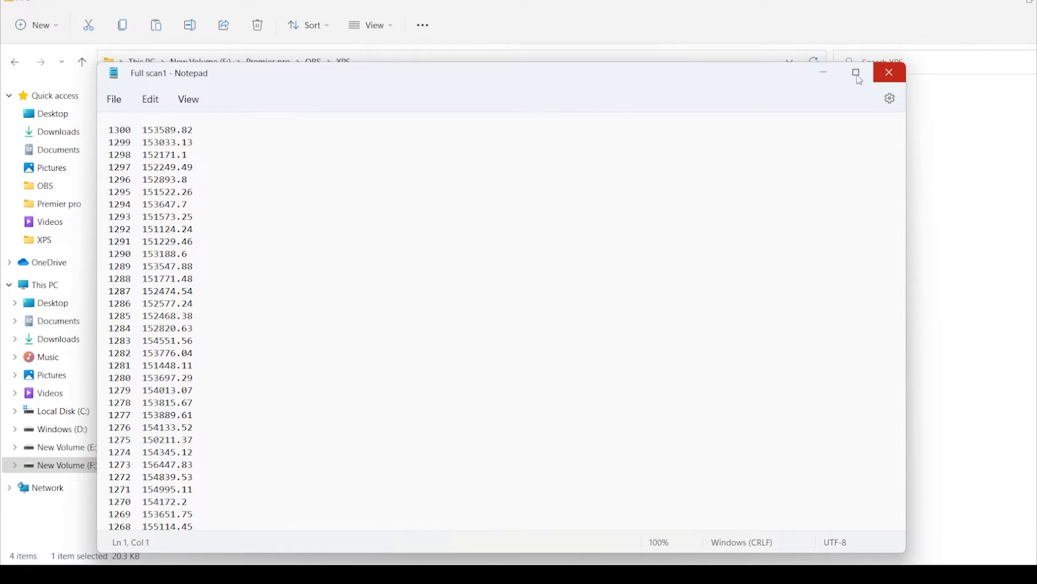
{"action": "left_click", "coordinate": [828, 72]}
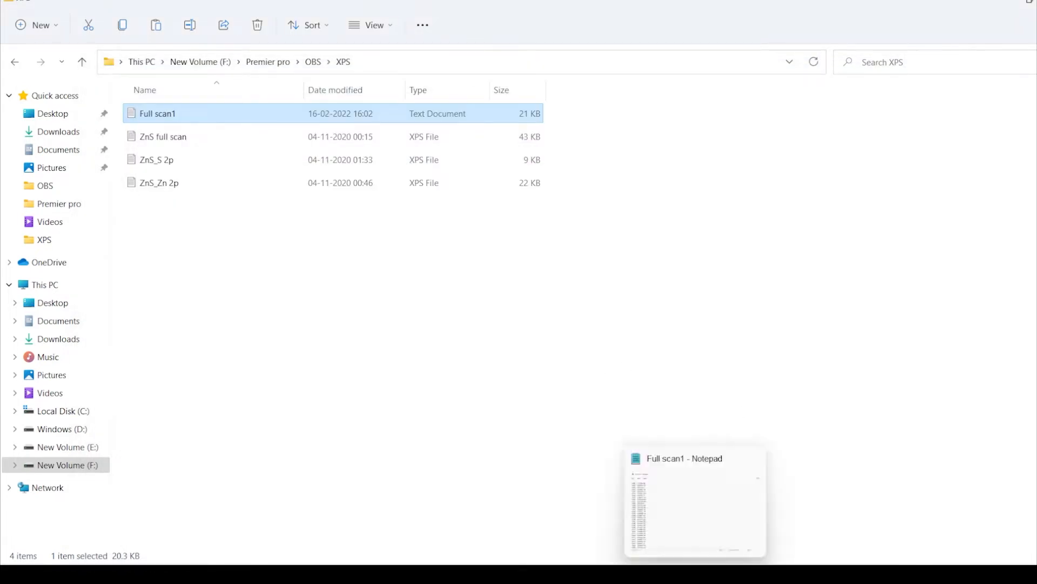
Step: Switch to CasaXPS and convert the Full scan1 text file to a VAMAS file
{"action": "left_click", "coordinate": [597, 511]}
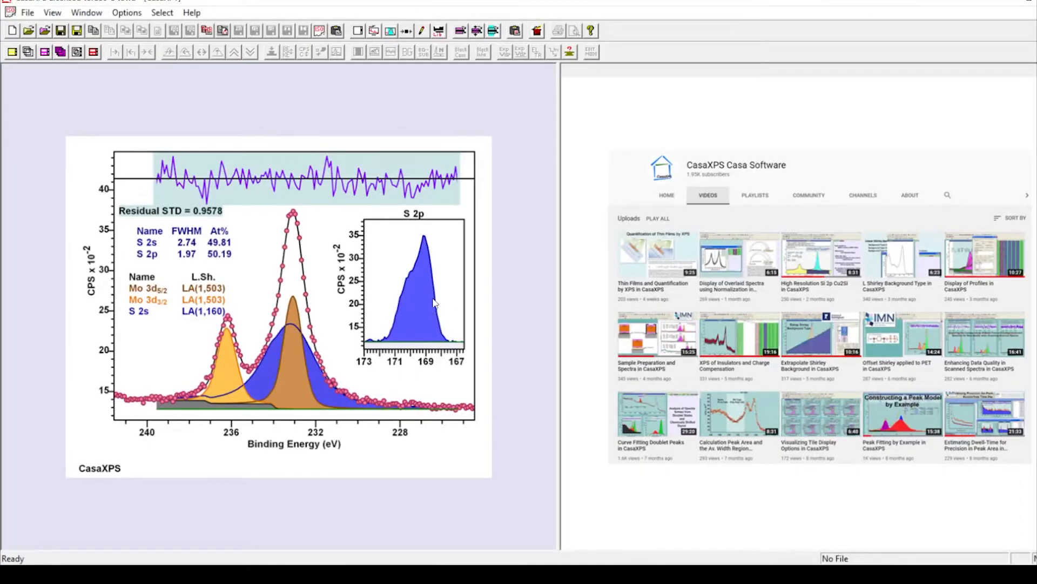
{"action": "left_click", "coordinate": [46, 32]}
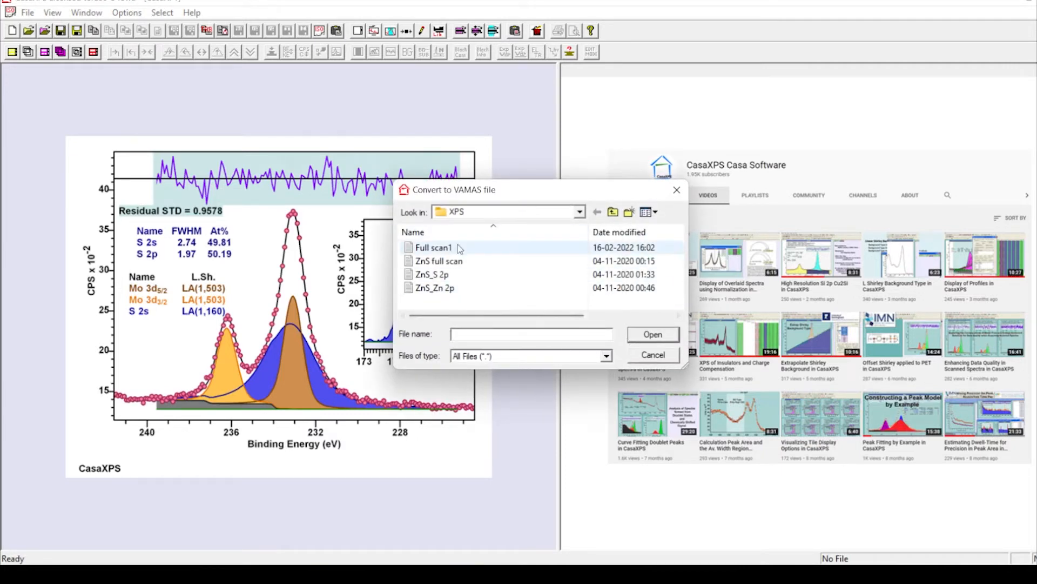
{"action": "left_click", "coordinate": [459, 247]}
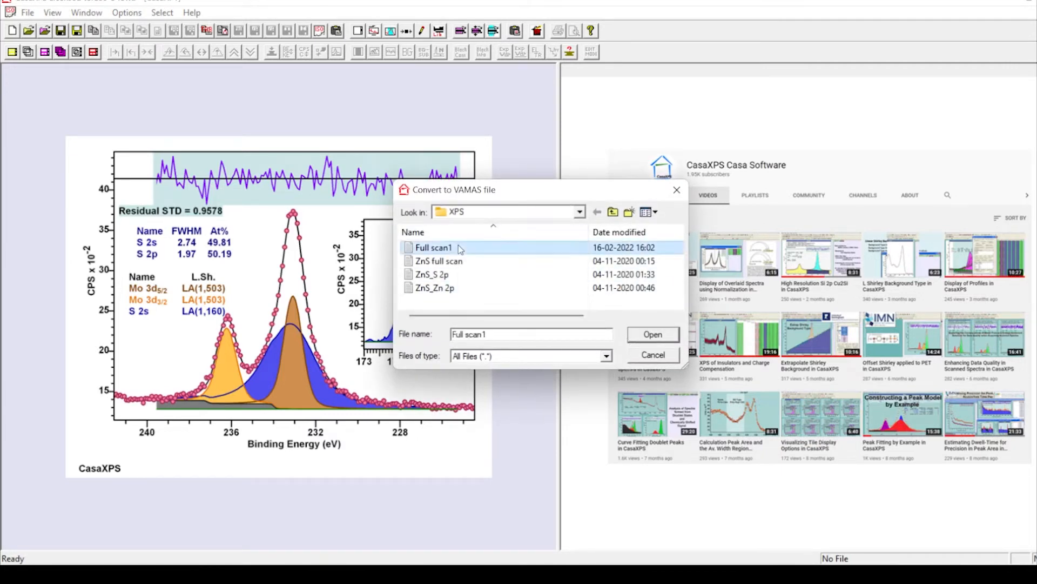
{"action": "left_click", "coordinate": [653, 335]}
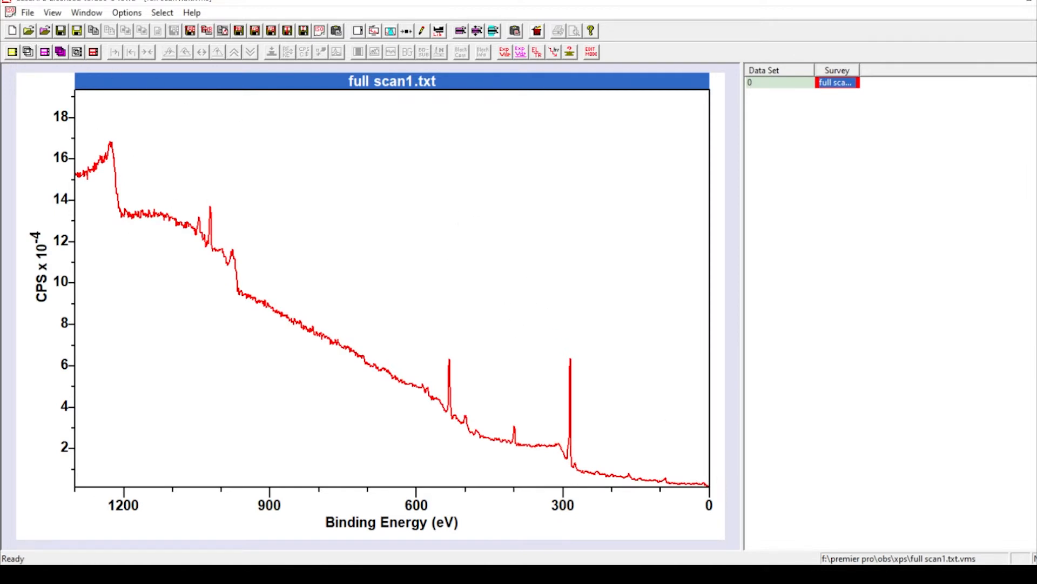
Step: Check the XPS folder in File Explorer for the converted full scan1.txt.vms file, and return to CasaXPS
{"action": "mouse_move", "coordinate": [540, 574]}
{"action": "left_click", "coordinate": [462, 504]}
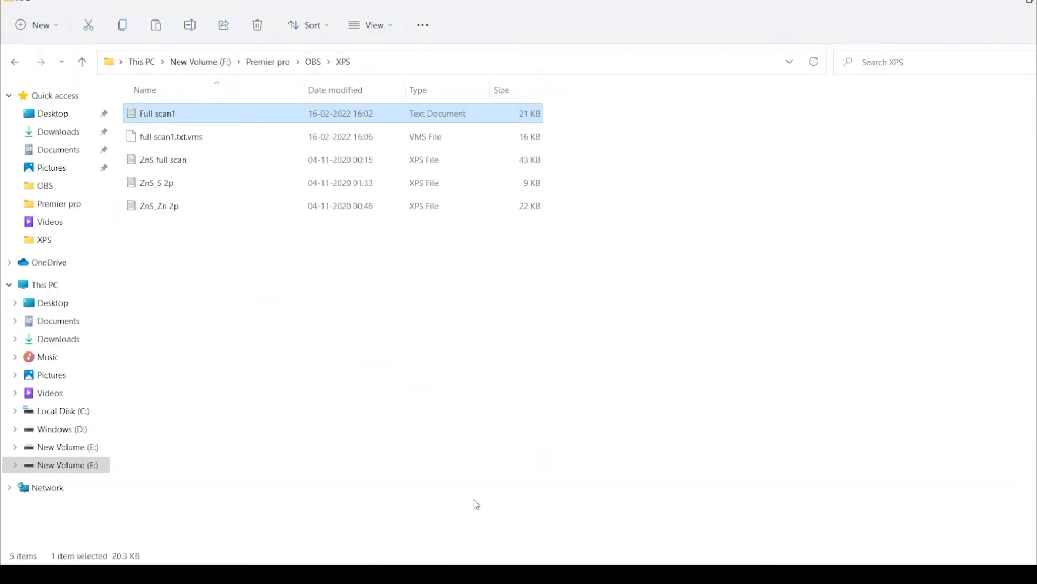
{"action": "left_click", "coordinate": [218, 140]}
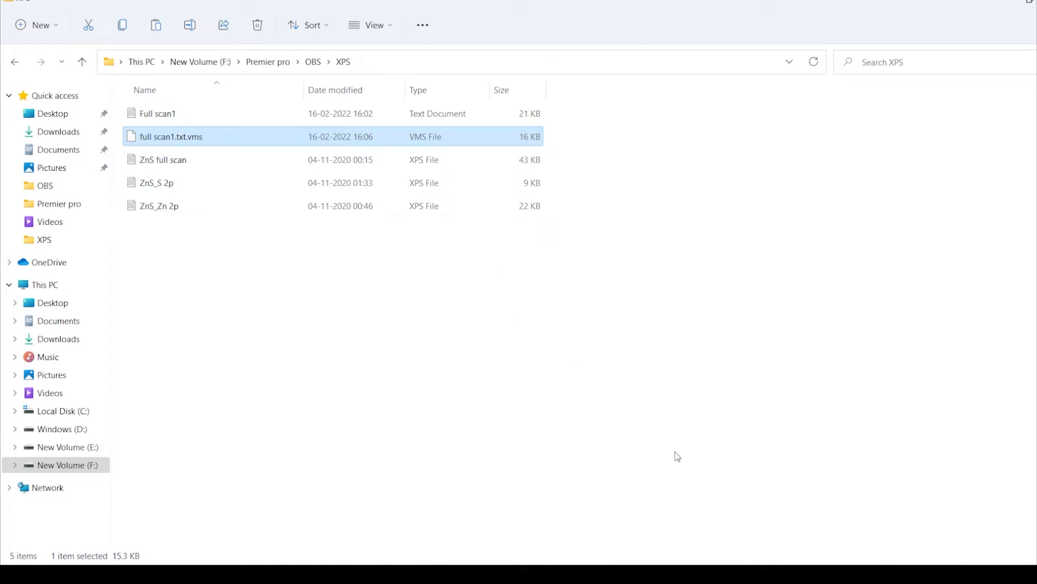
{"action": "left_click", "coordinate": [633, 574]}
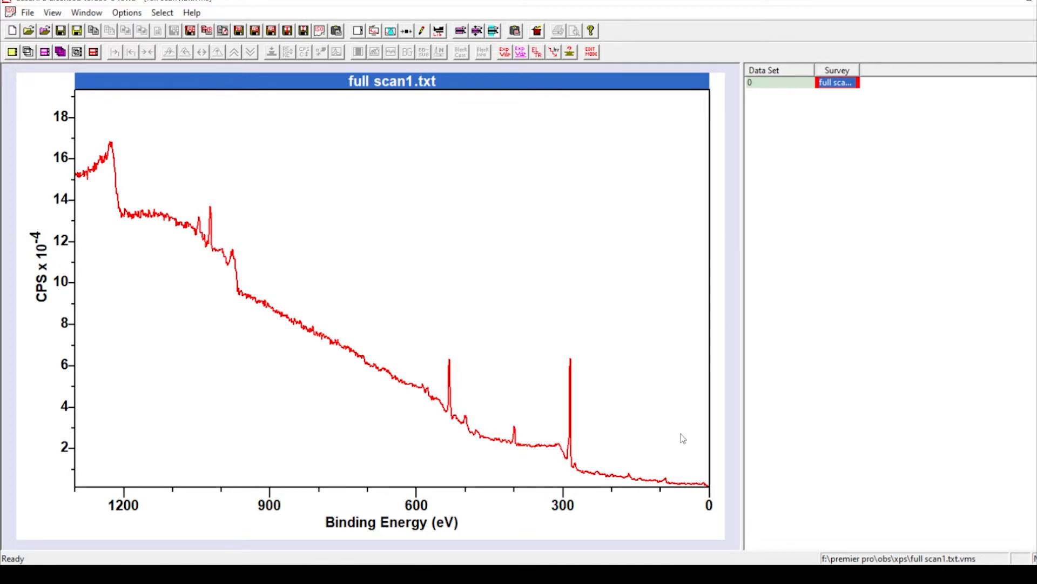
Step: Open the element library and look through the transition names and energies in its element table
{"action": "left_click", "coordinate": [442, 34]}
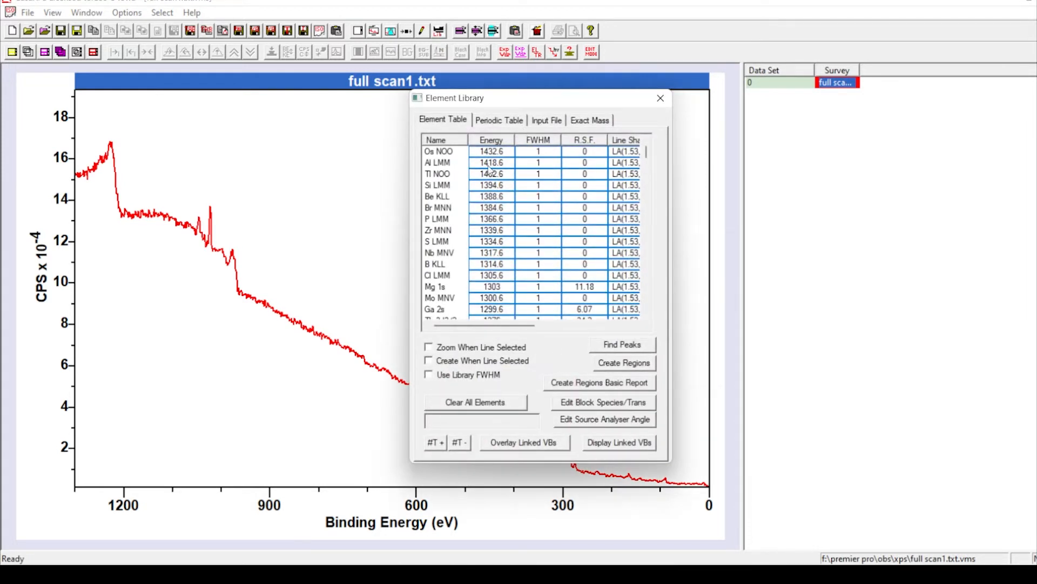
{"action": "scroll", "coordinate": [496, 154], "scroll_direction": "down", "scroll_amount": 20}
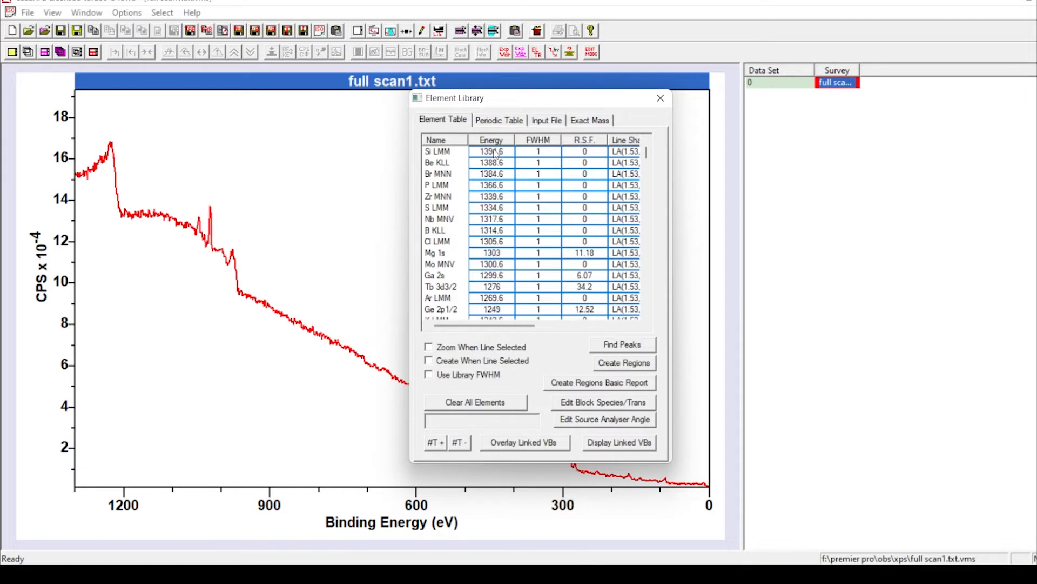
{"action": "scroll", "coordinate": [489, 169], "scroll_direction": "down", "scroll_amount": 10}
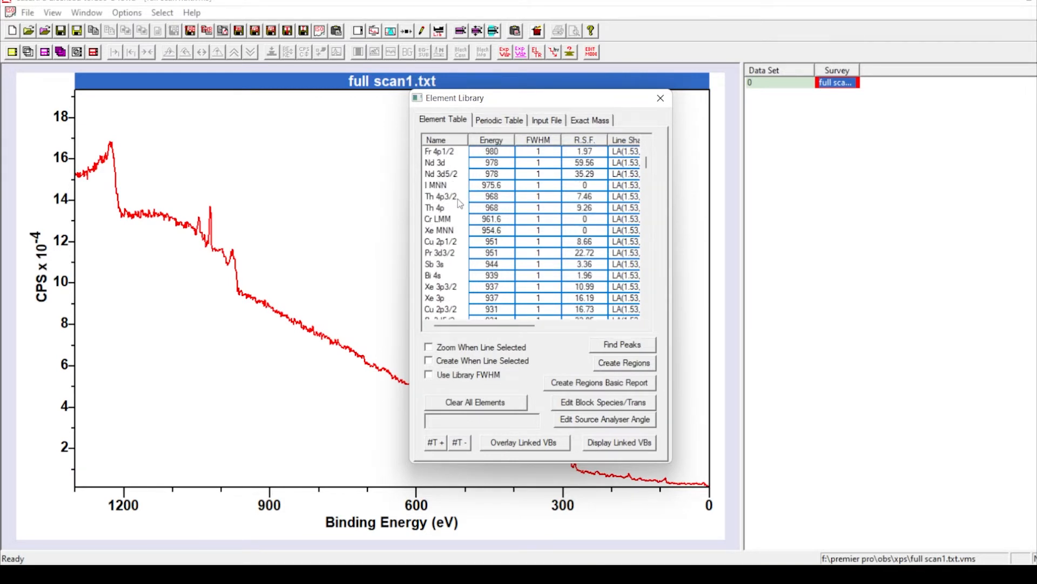
{"action": "scroll", "coordinate": [457, 205], "scroll_direction": "down", "scroll_amount": 10}
{"action": "scroll", "coordinate": [483, 215], "scroll_direction": "down", "scroll_amount": 20}
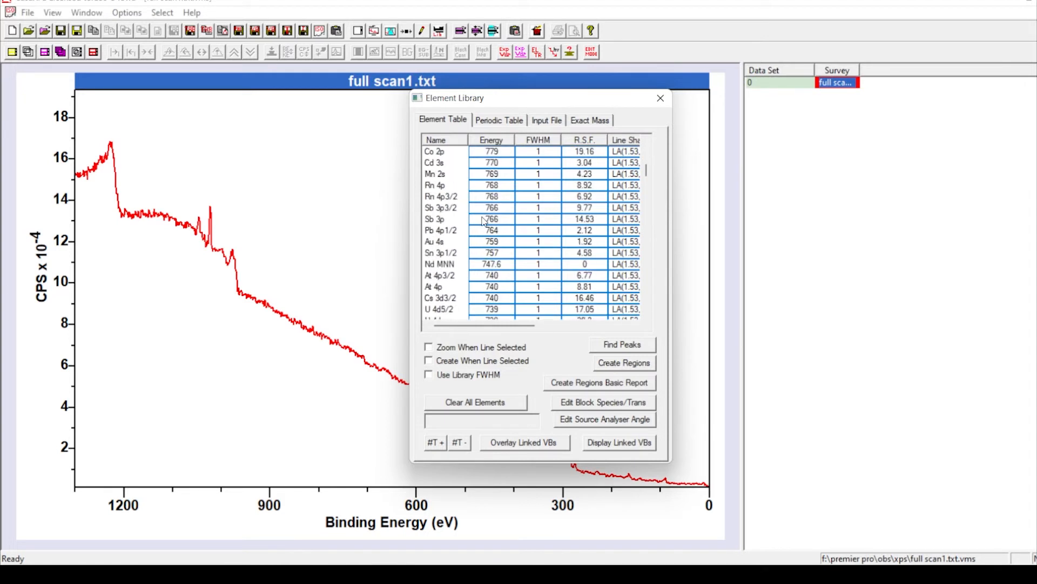
{"action": "scroll", "coordinate": [489, 238], "scroll_direction": "down", "scroll_amount": 15}
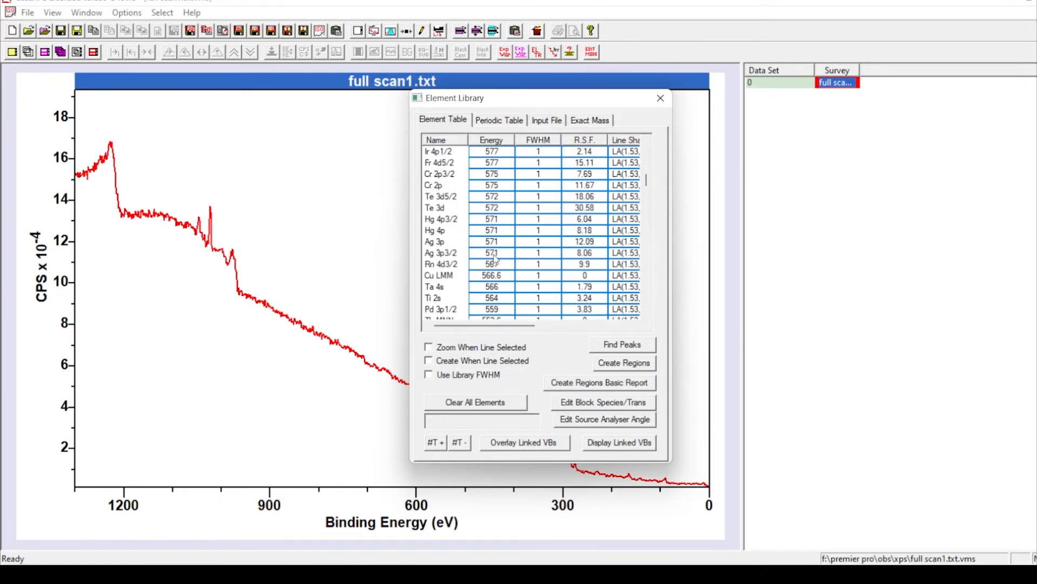
{"action": "scroll", "coordinate": [497, 270], "scroll_direction": "down", "scroll_amount": 8}
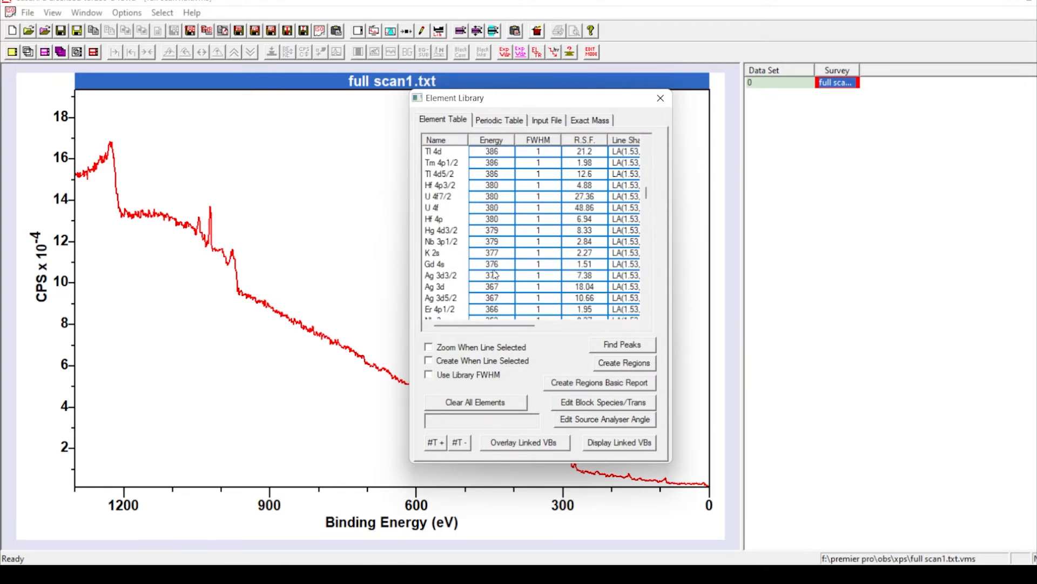
{"action": "left_click_drag", "start_coordinate": [647, 199], "coordinate": [655, 152]}
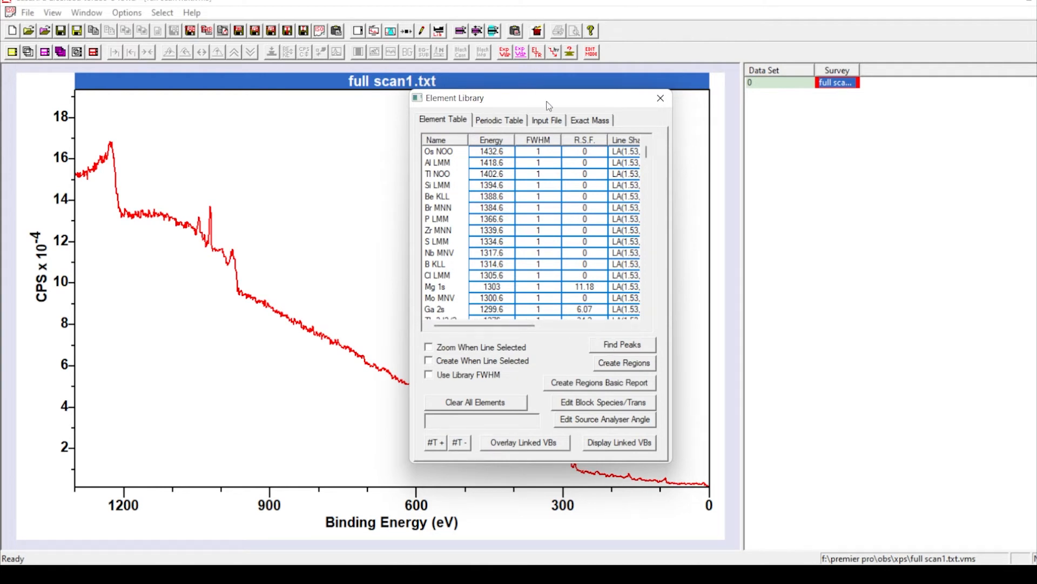
Step: Try the automatic peak search on the survey spectrum with the library clear of the plot, and clear all element markers
{"action": "left_click_drag", "start_coordinate": [550, 105], "coordinate": [924, 47]}
{"action": "left_click", "coordinate": [1008, 291]}
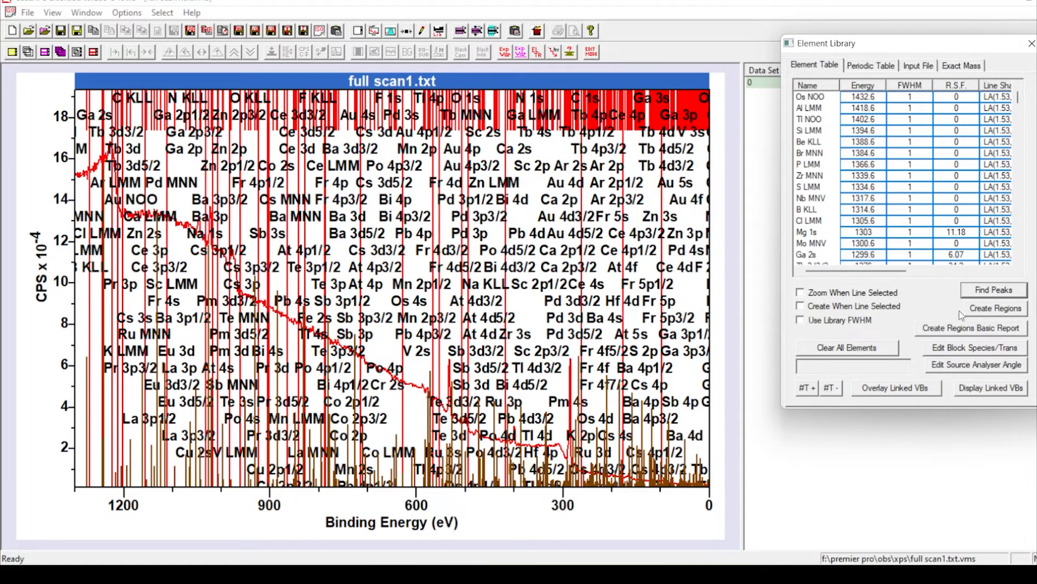
{"action": "left_click", "coordinate": [876, 351]}
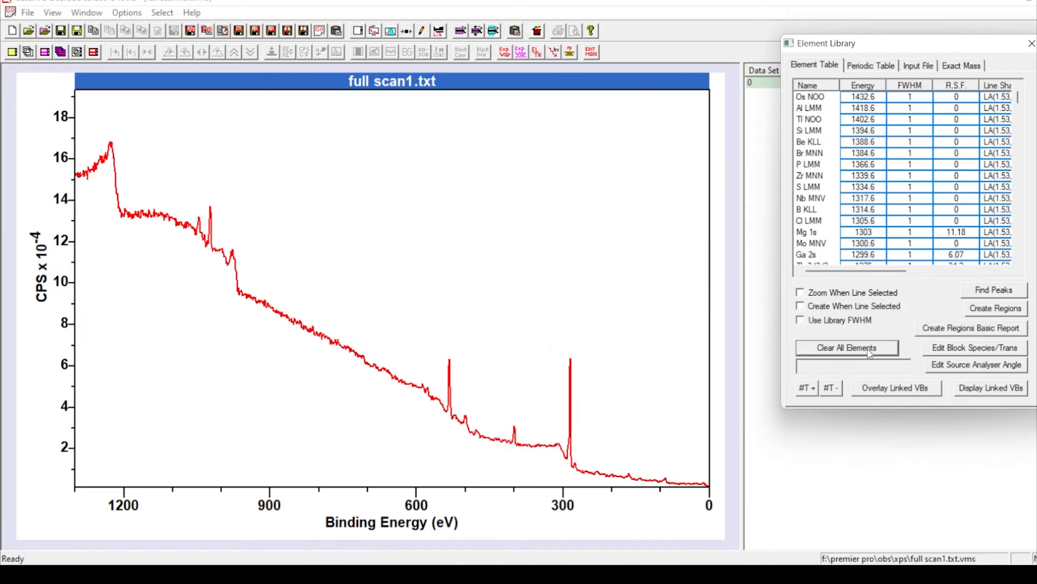
Step: Mark the Zn, S, C, O and N lines on the survey spectrum from the periodic table, and close the element library
{"action": "left_click", "coordinate": [868, 69]}
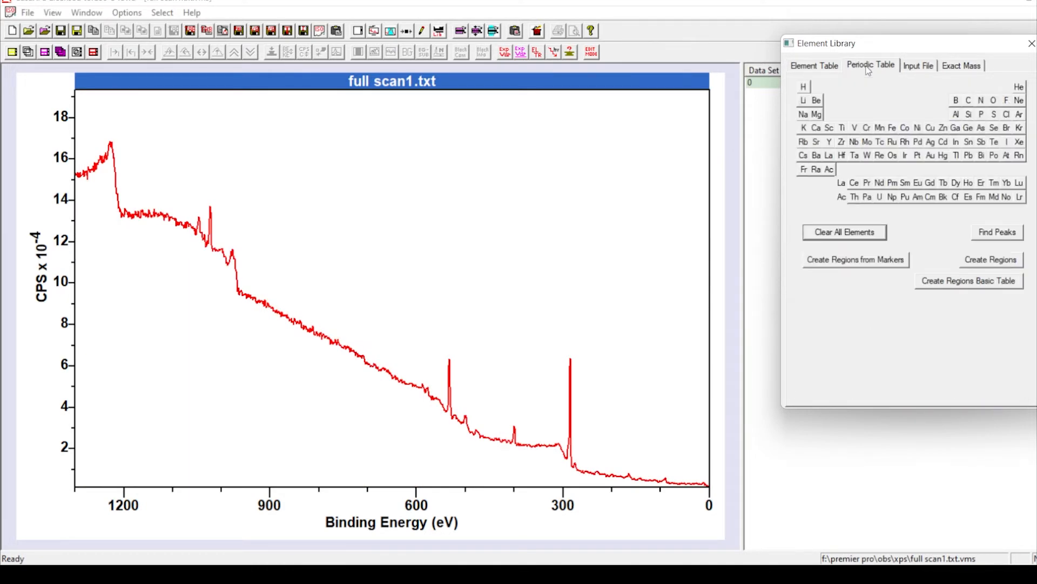
{"action": "left_click", "coordinate": [943, 128]}
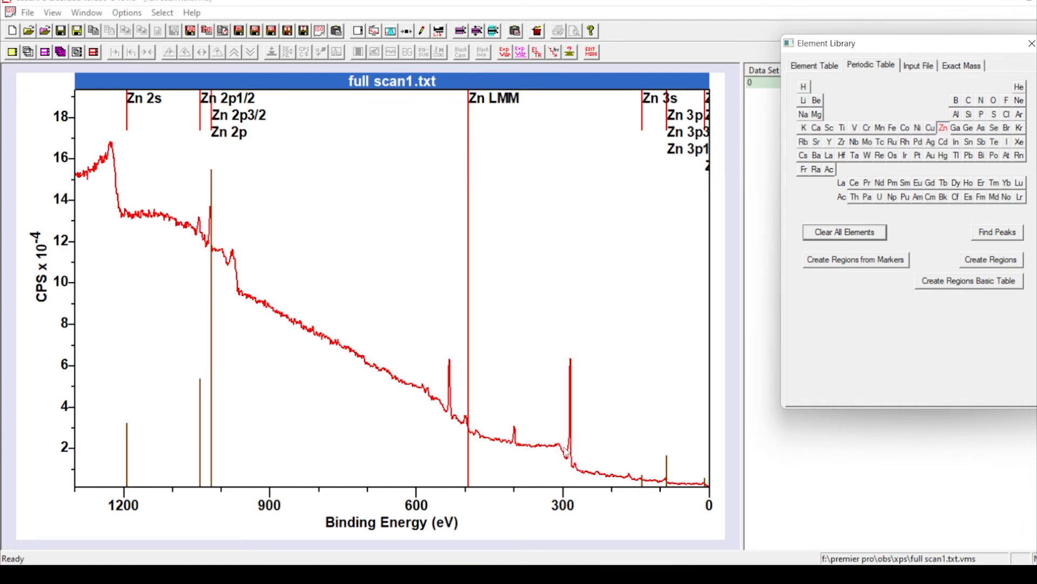
{"action": "left_click", "coordinate": [995, 115]}
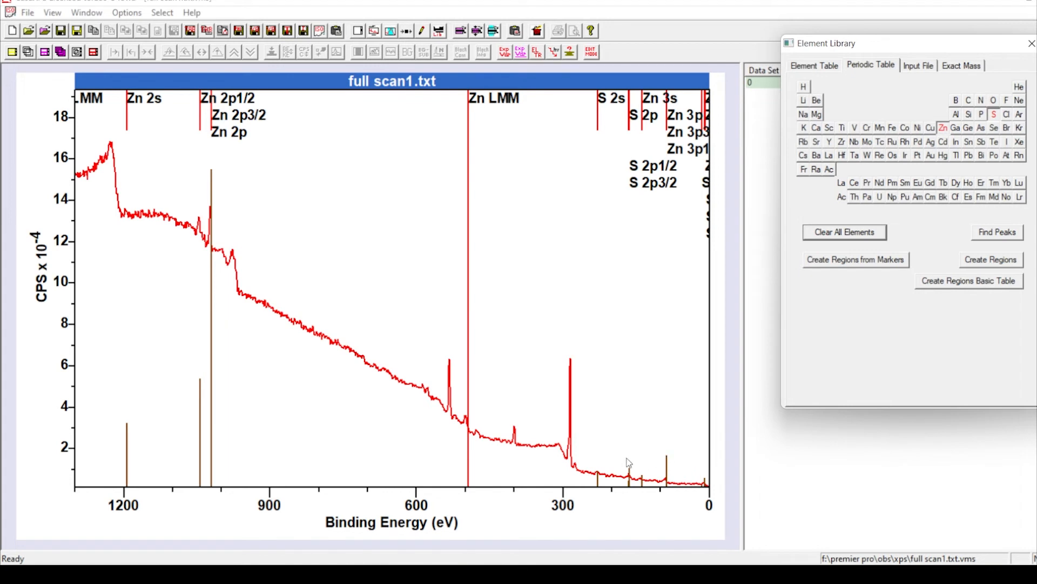
{"action": "left_click", "coordinate": [970, 104]}
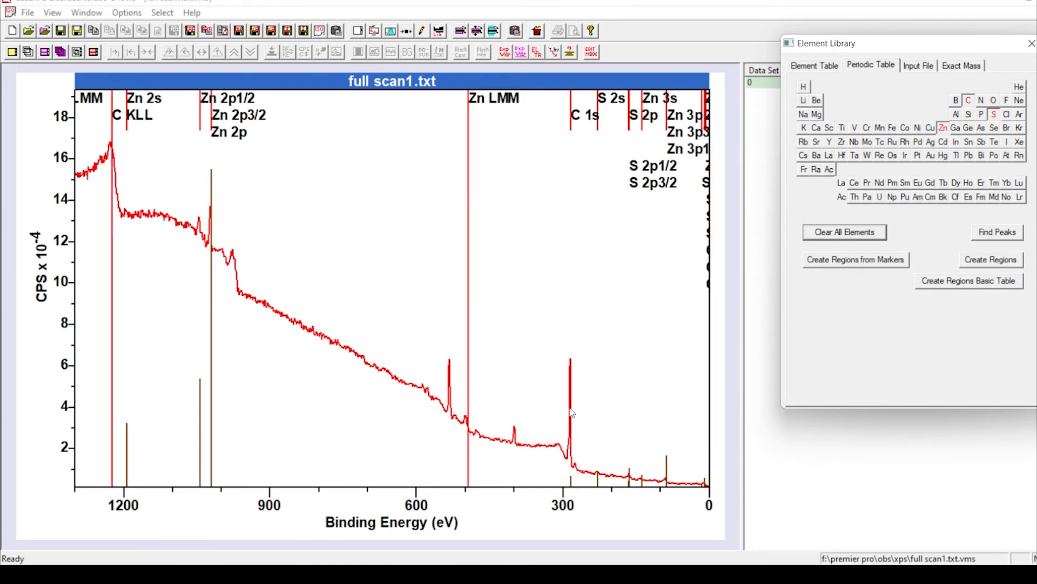
{"action": "left_click", "coordinate": [995, 101]}
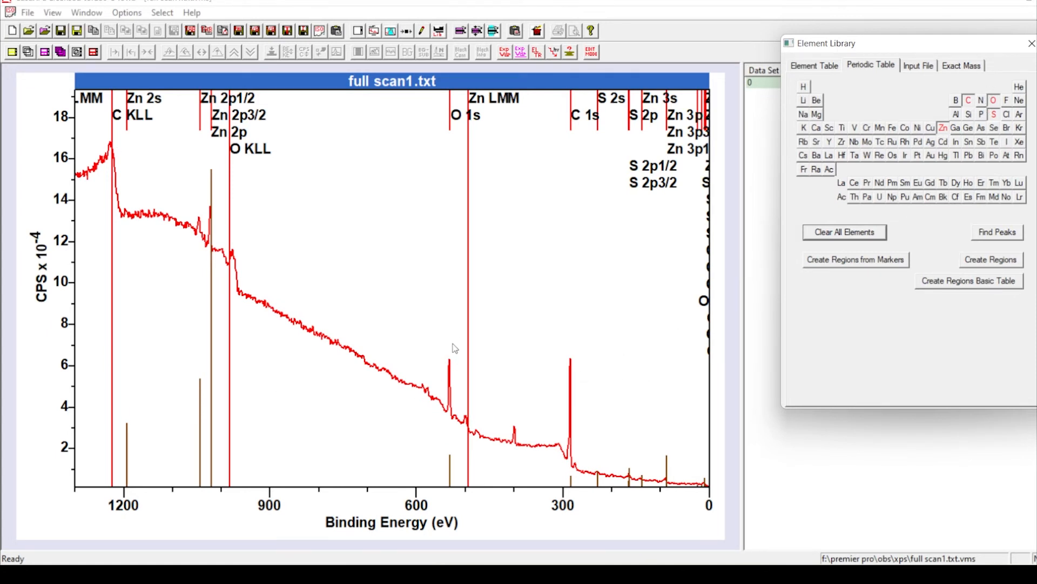
{"action": "left_click", "coordinate": [983, 102]}
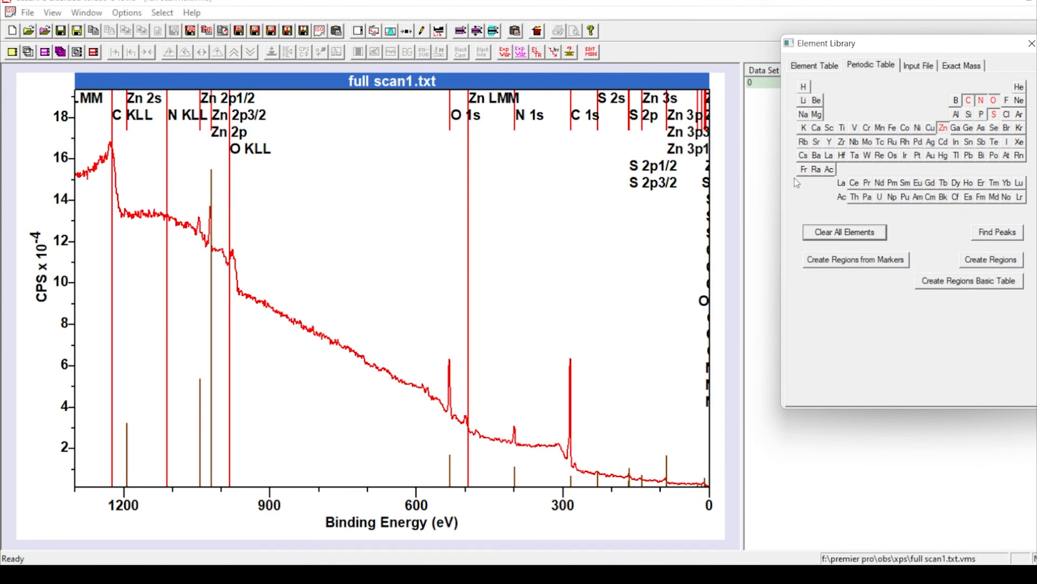
{"action": "left_click", "coordinate": [1030, 47]}
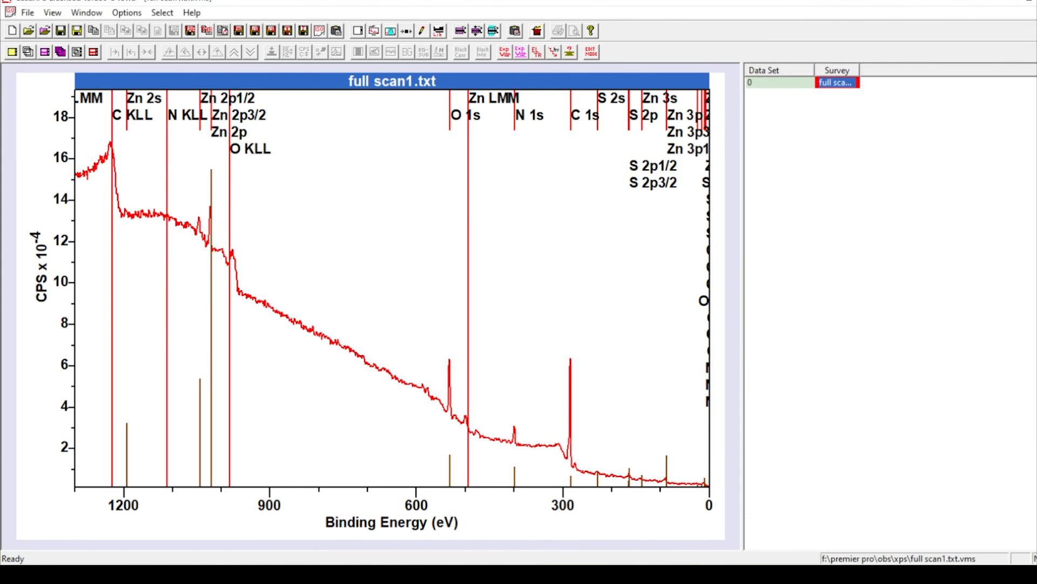